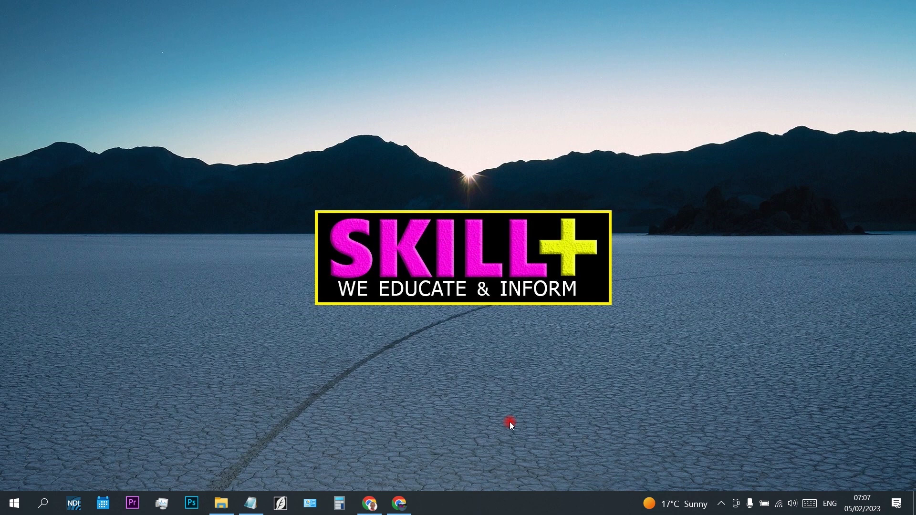
Launch Chrome from the taskbar to a new tab with Google search
left_click(370, 503)
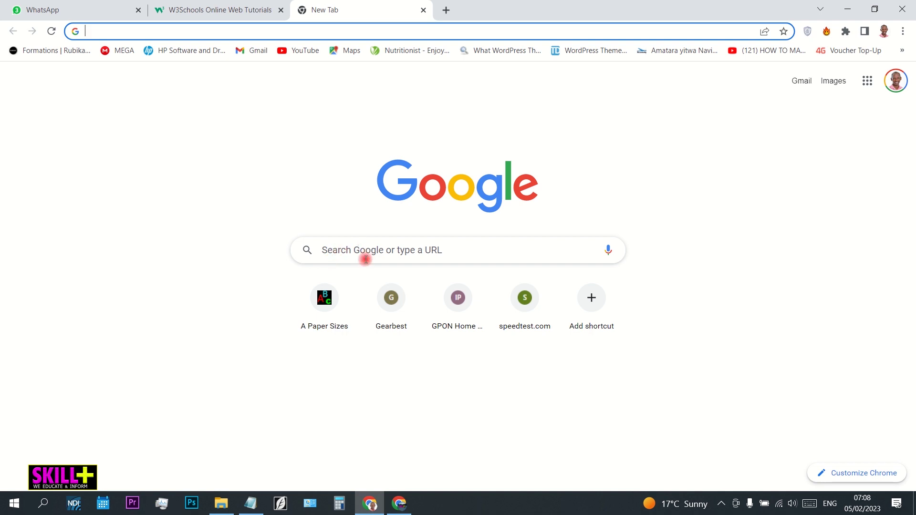
Search Google for 'google one'
left_click(365, 254)
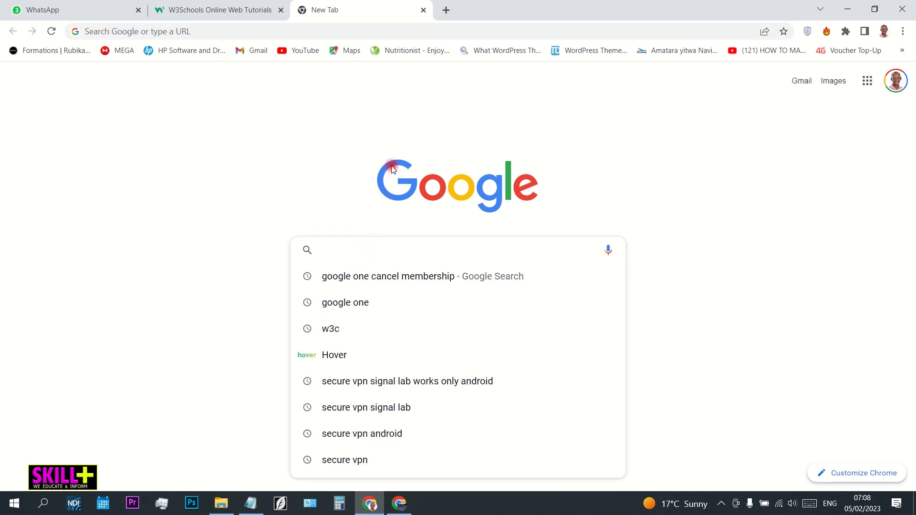
type("google on")
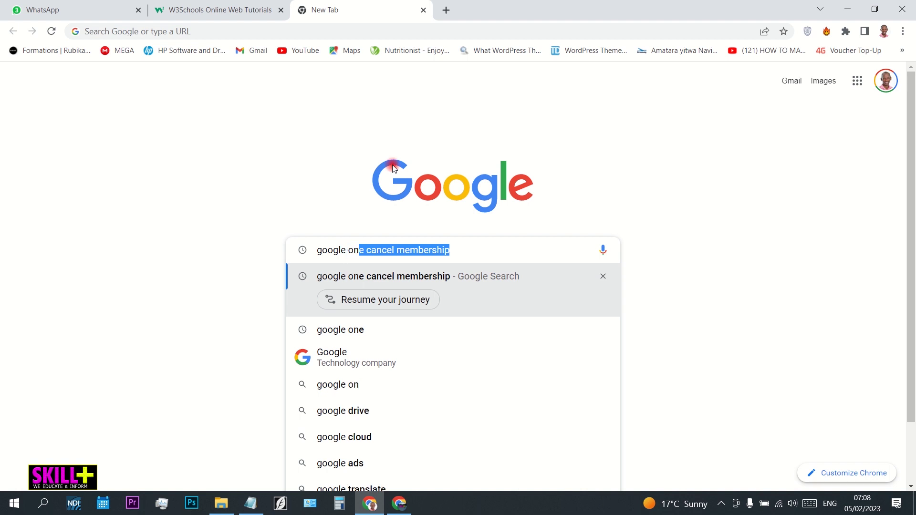
type("e")
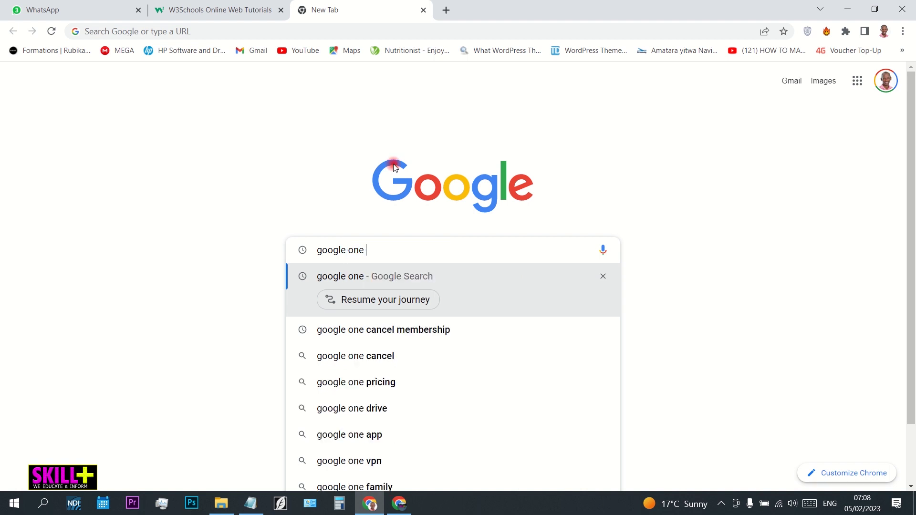
key("Return")
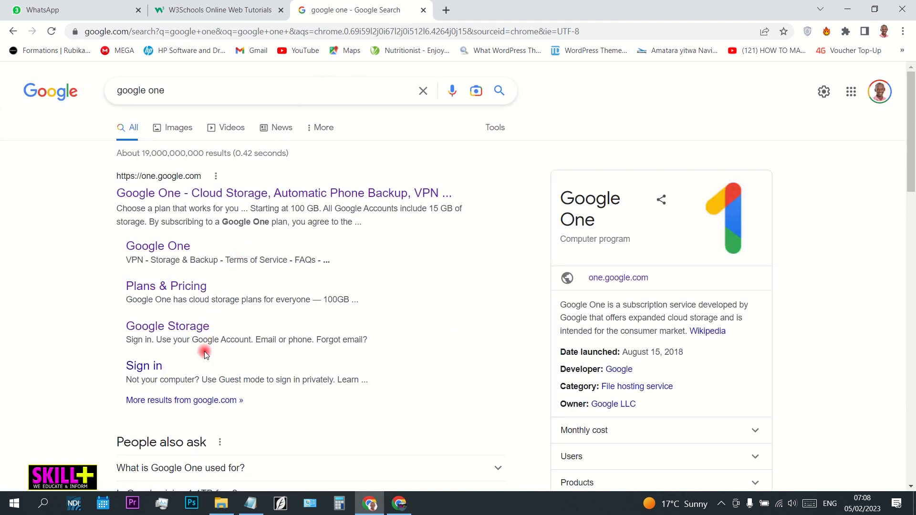
Open Google One Plans & Pricing, expand More options, and note the Basic 100 GB plan
left_click(165, 287)
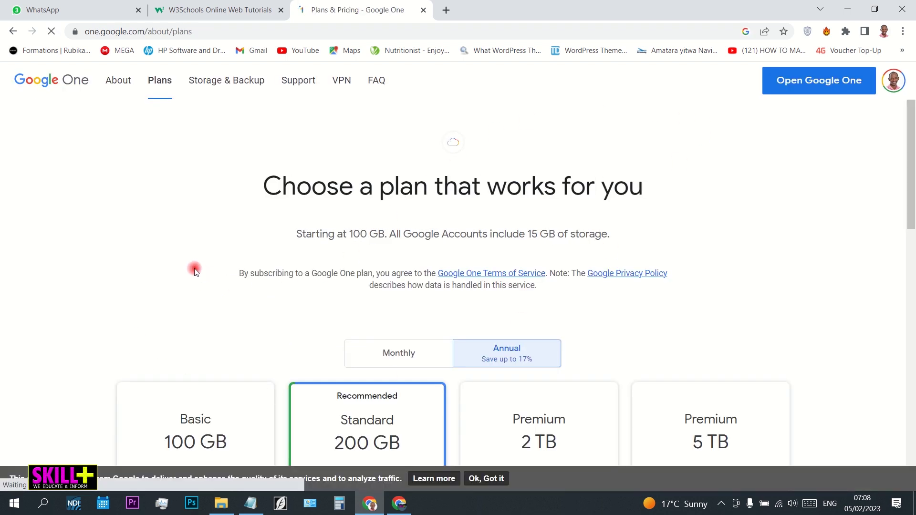
scroll(194, 269, "down", 2)
scroll(194, 268, "down", 2)
scroll(194, 268, "down", 1)
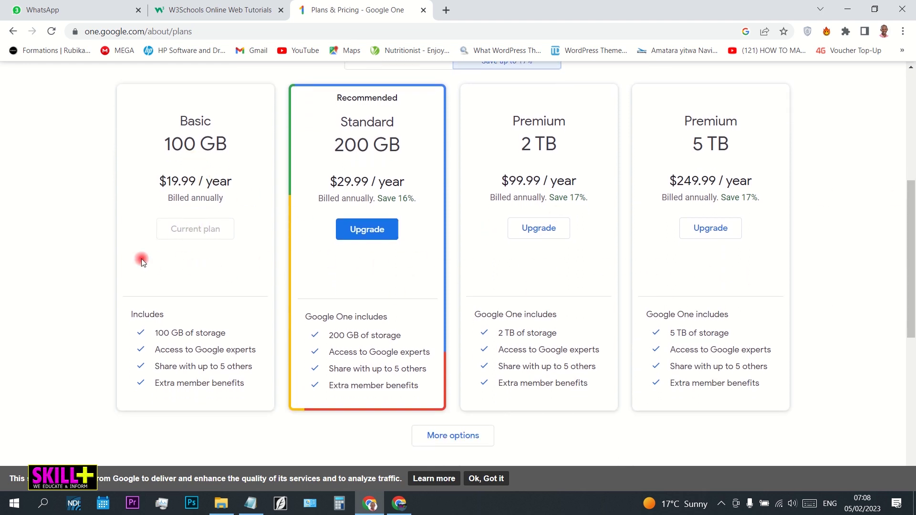
left_click(481, 441)
scroll(501, 430, "down", 2)
scroll(280, 250, "down", 4)
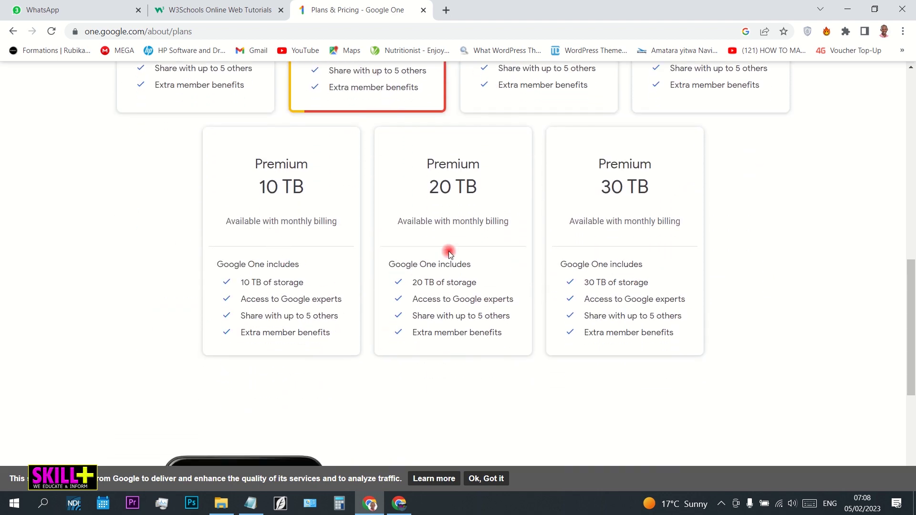
scroll(559, 387, "up", 4)
scroll(558, 389, "up", 4)
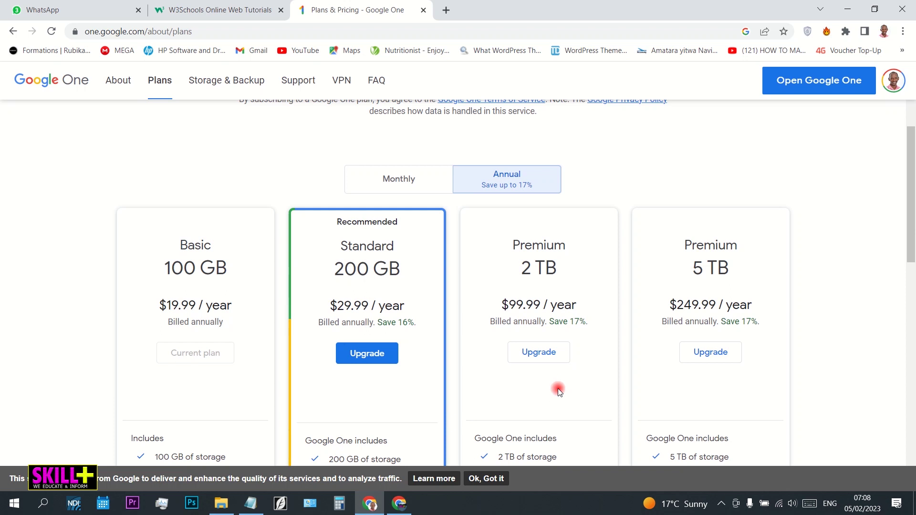
scroll(557, 388, "up", 1)
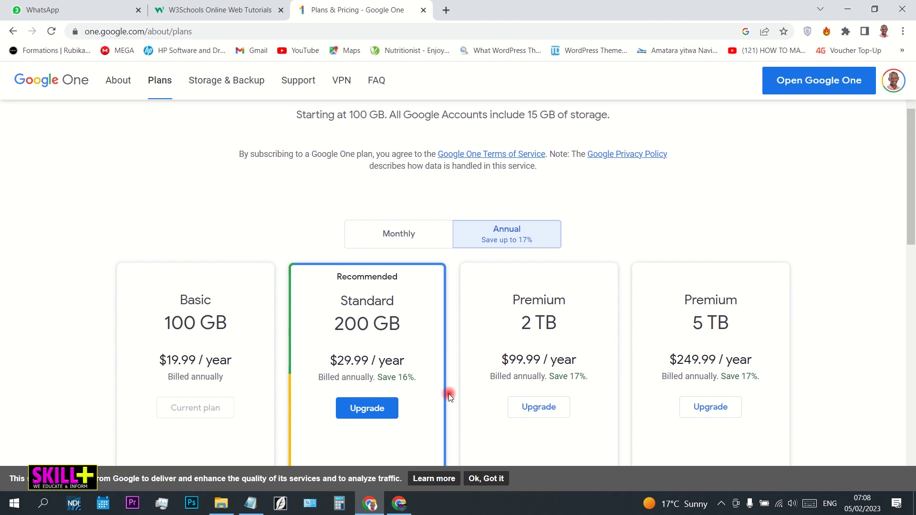
scroll(449, 393, "up", 2)
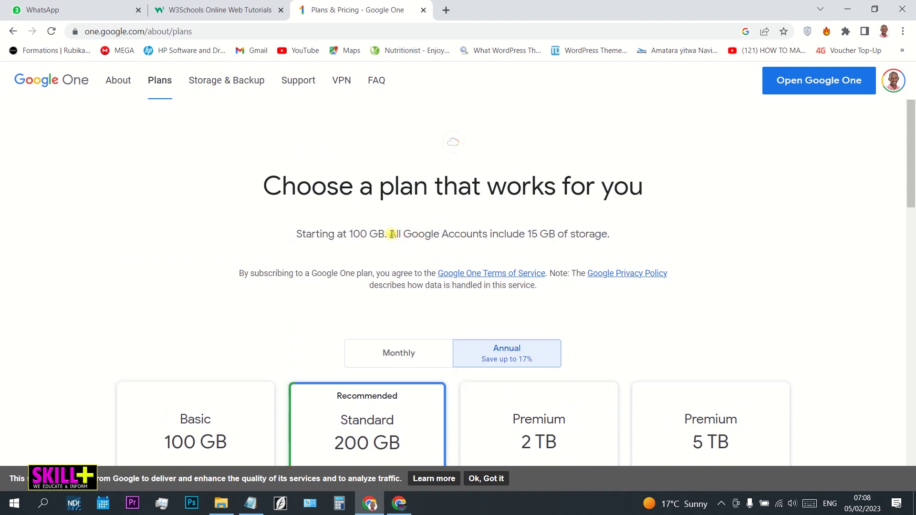
left_click_drag(391, 234, 621, 227)
scroll(558, 239, "down", 3)
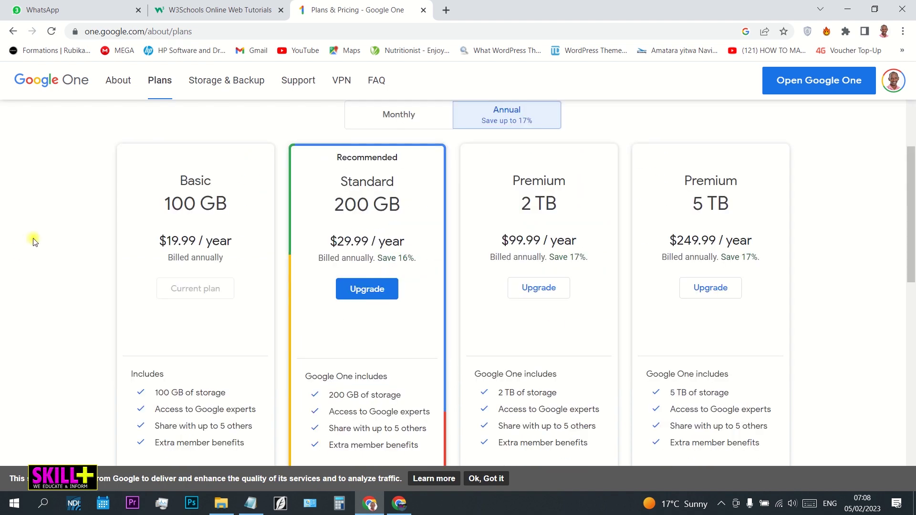
scroll(129, 351, "down", 1)
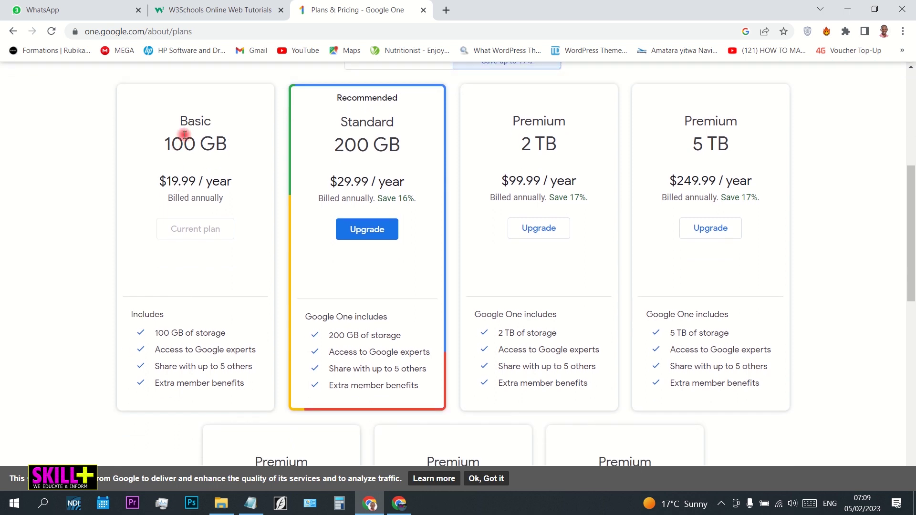
left_click_drag(181, 122, 234, 144)
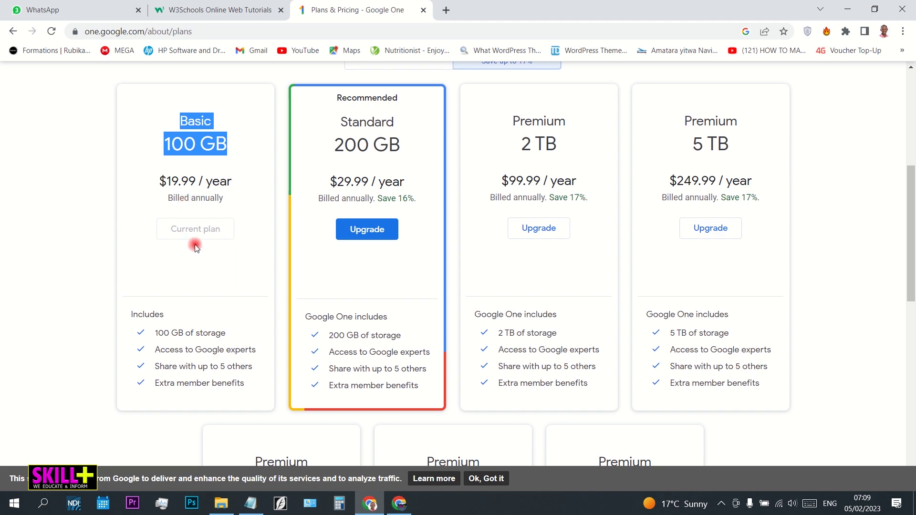
left_click(203, 283)
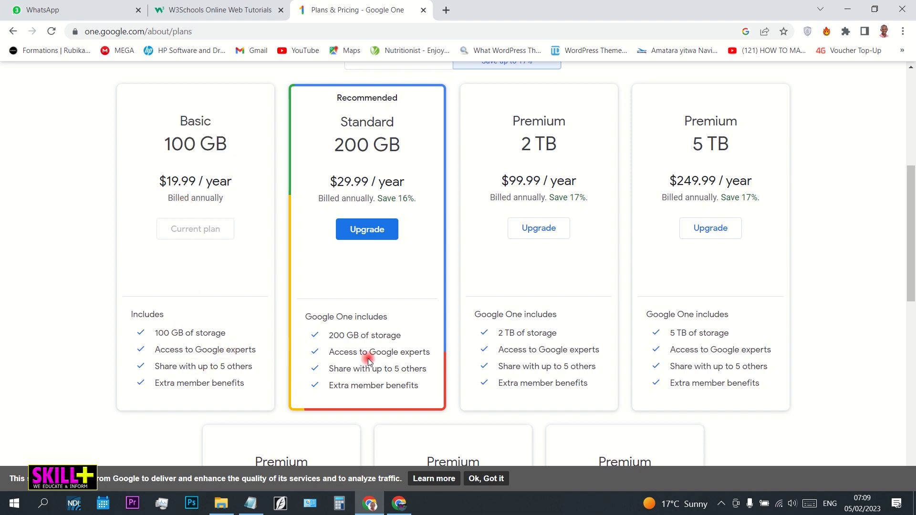
scroll(268, 376, "down", 5)
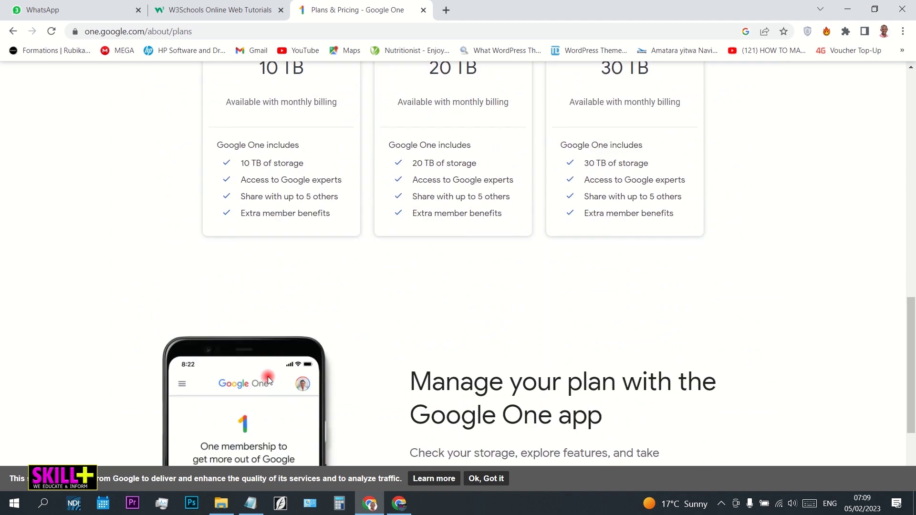
scroll(268, 377, "down", 3)
scroll(670, 315, "up", 1)
scroll(671, 315, "up", 5)
scroll(287, 322, "up", 4)
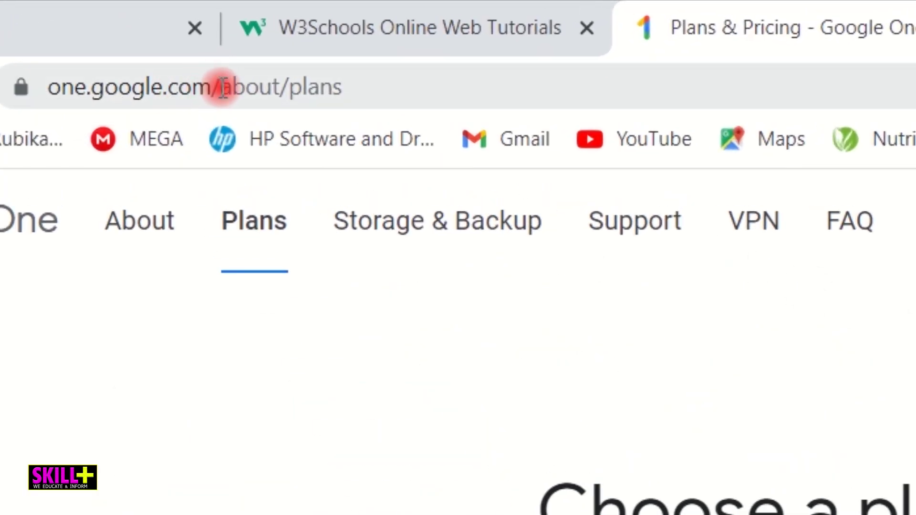
Change the address to Google One settings and expand the Cancel membership section
left_click_drag(222, 86, 581, 87)
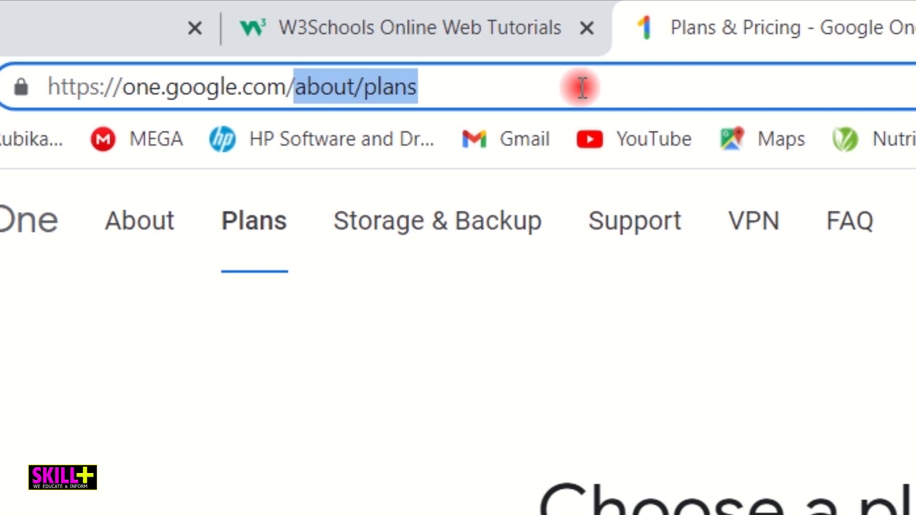
type("sett")
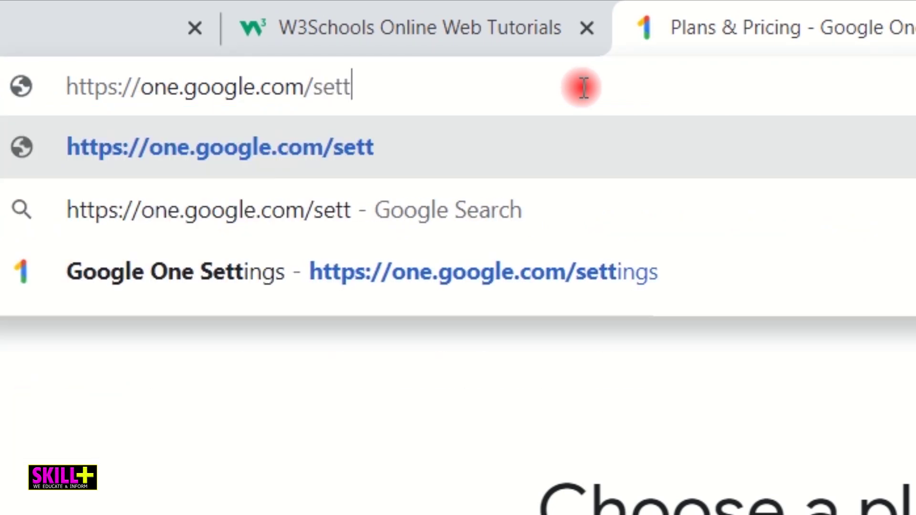
type("ings")
key("Return")
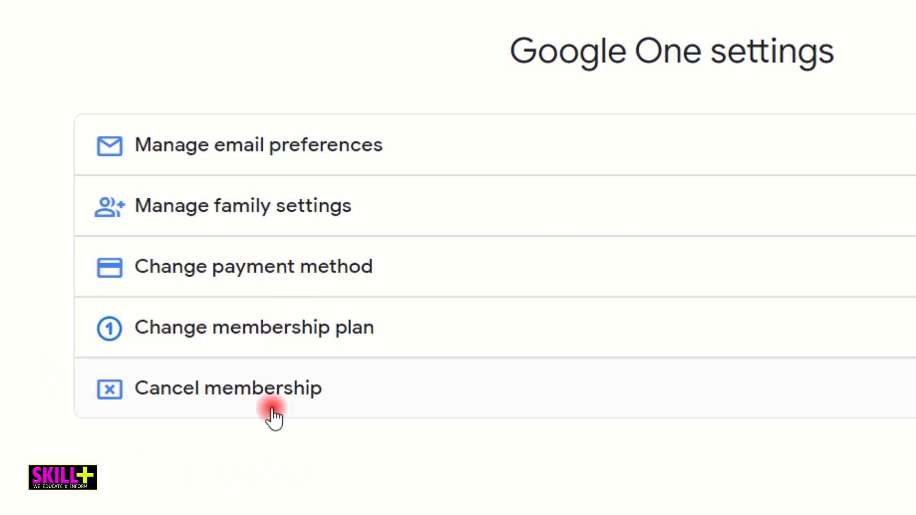
left_click(253, 393)
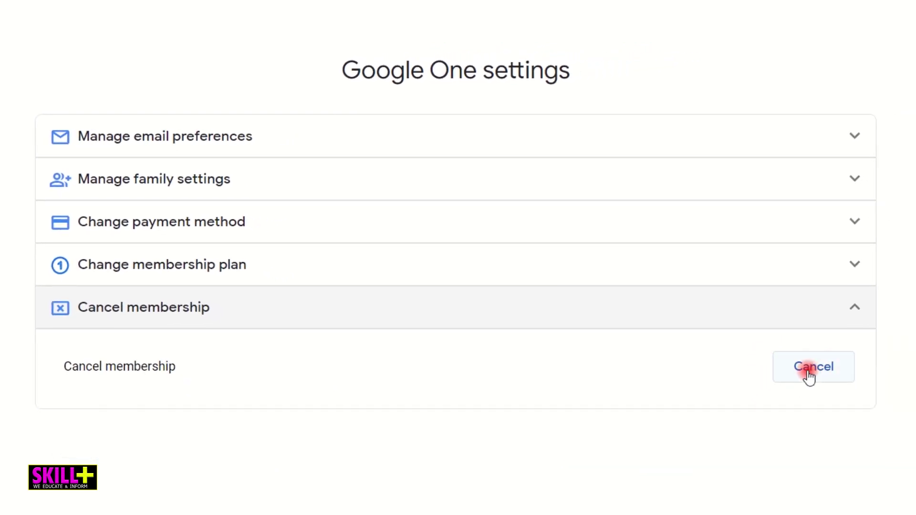
Start cancelling and review the warning's 76.57 GB storage and Mar 27, 2023 end date
left_click(823, 370)
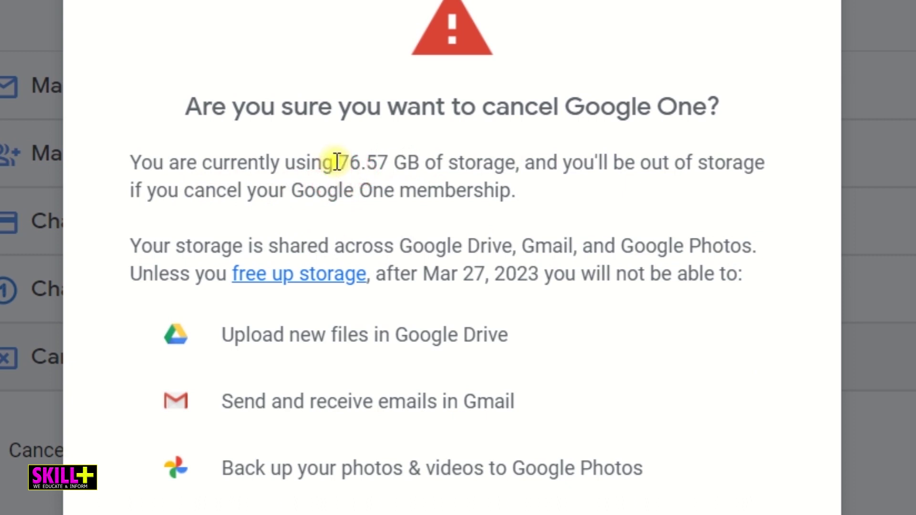
left_click_drag(337, 163, 422, 164)
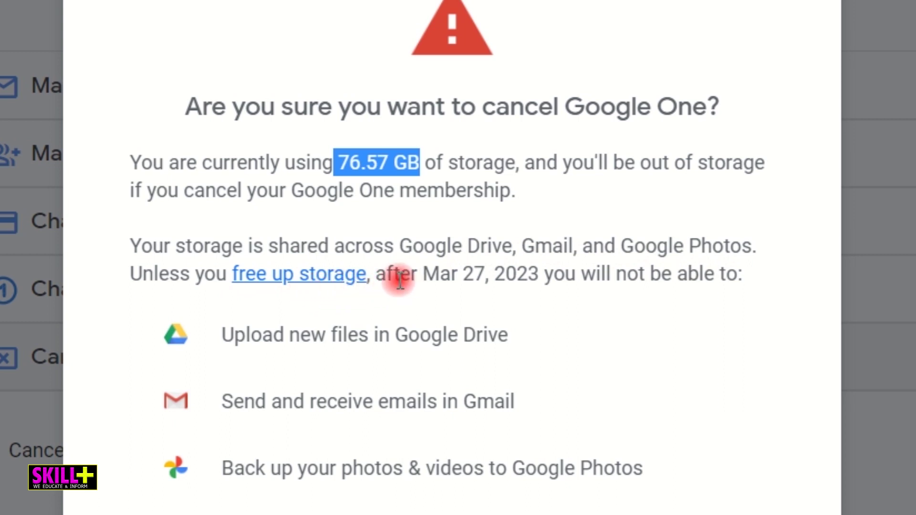
left_click_drag(425, 275, 540, 278)
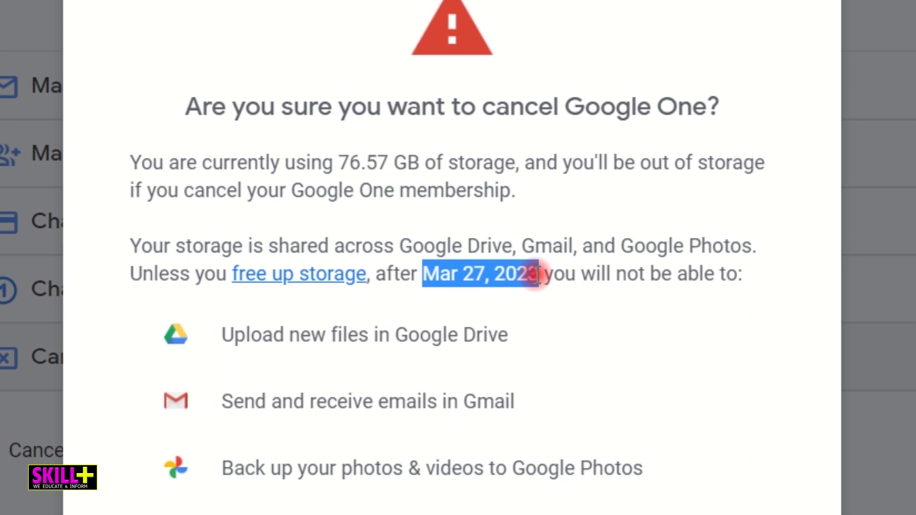
left_click(487, 278)
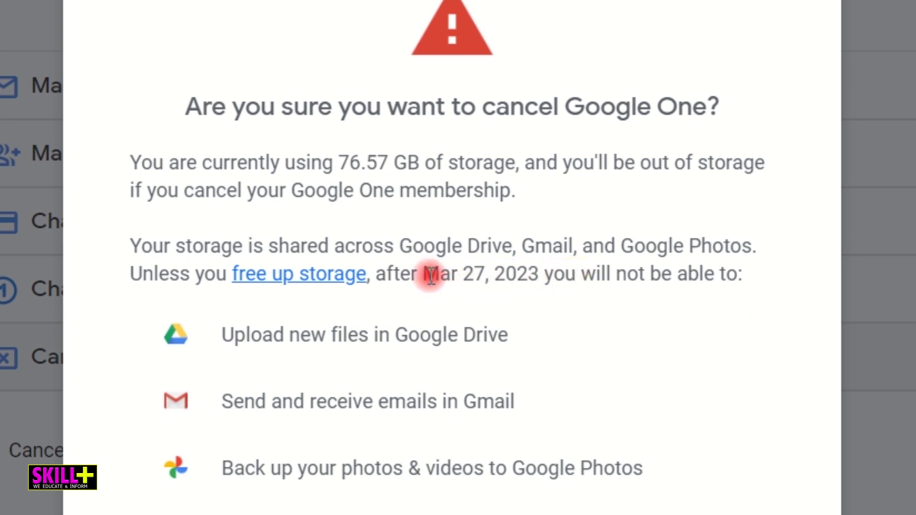
left_click_drag(428, 273, 539, 275)
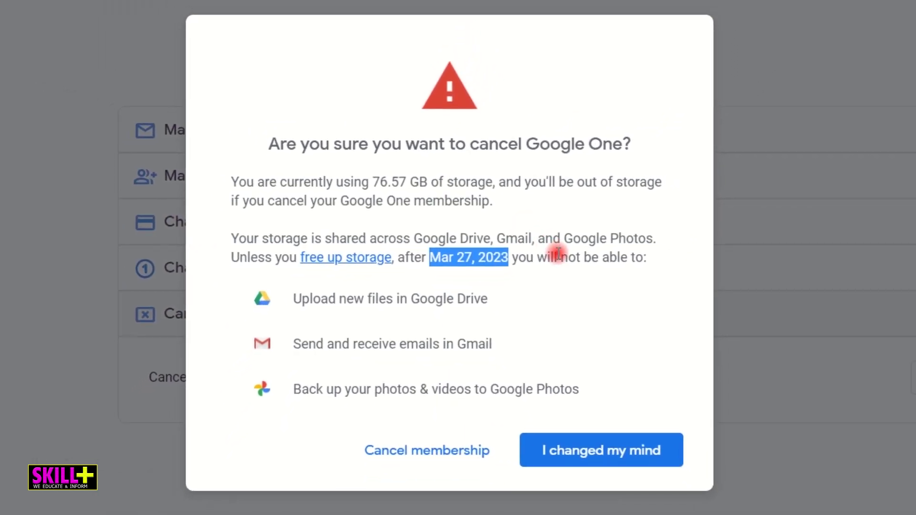
left_click(552, 254)
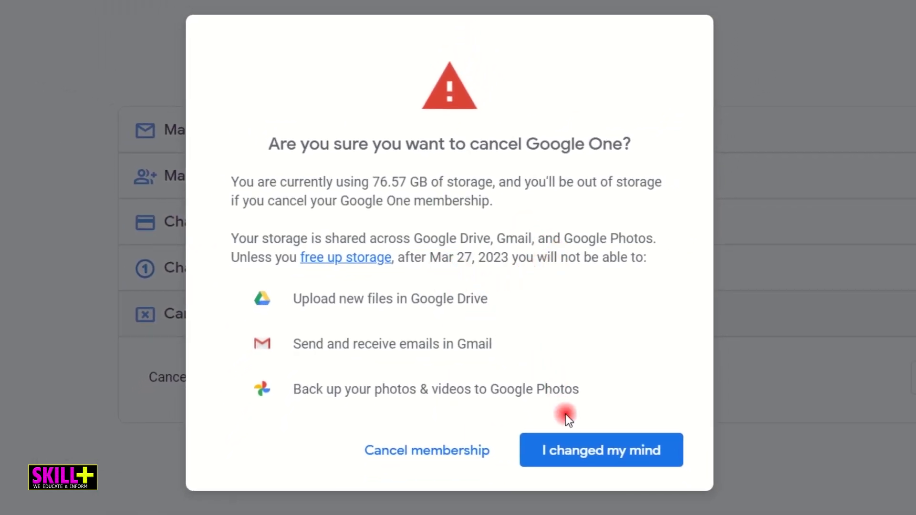
Confirm cancellation in the warning to reach Google Play subscriptions
left_click(576, 451)
left_click_drag(431, 258, 522, 258)
left_click(412, 458)
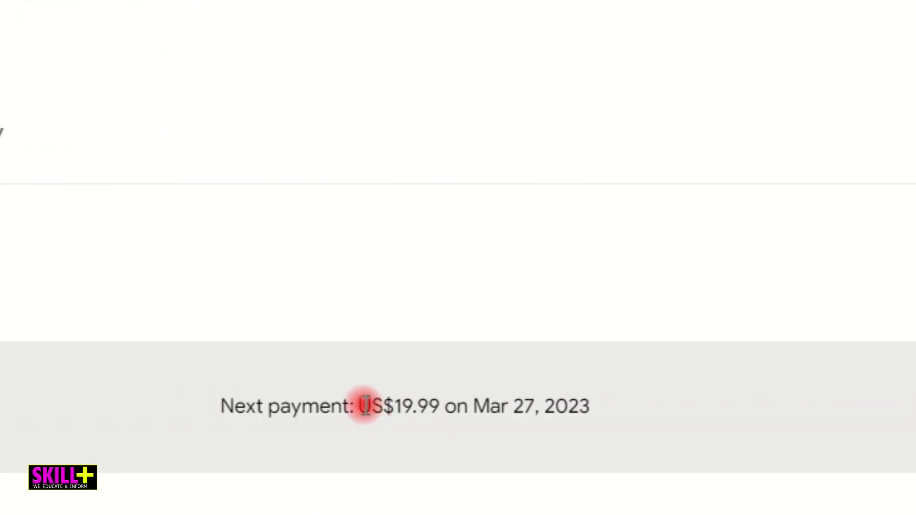
Check the US$19.99 payment due Mar 27, 2023, then open Google One's Manage details
left_click_drag(362, 406, 649, 415)
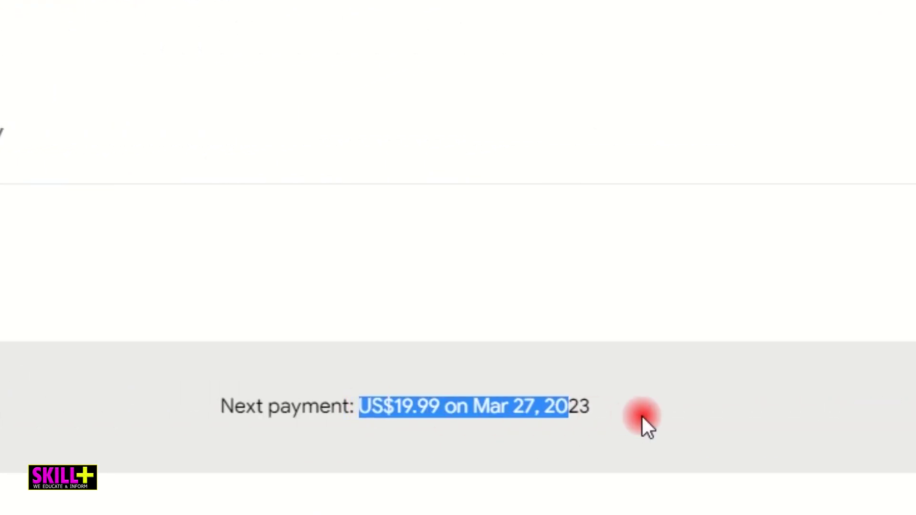
left_click(547, 428)
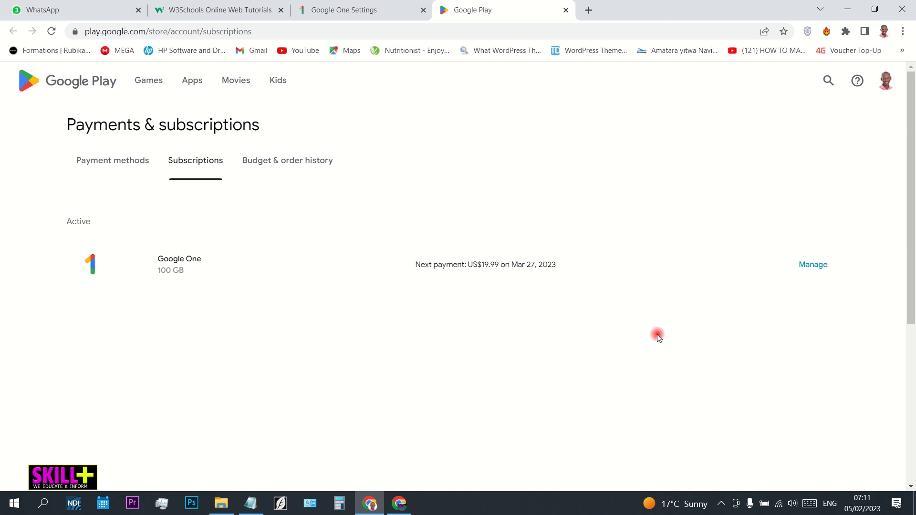
left_click(808, 264)
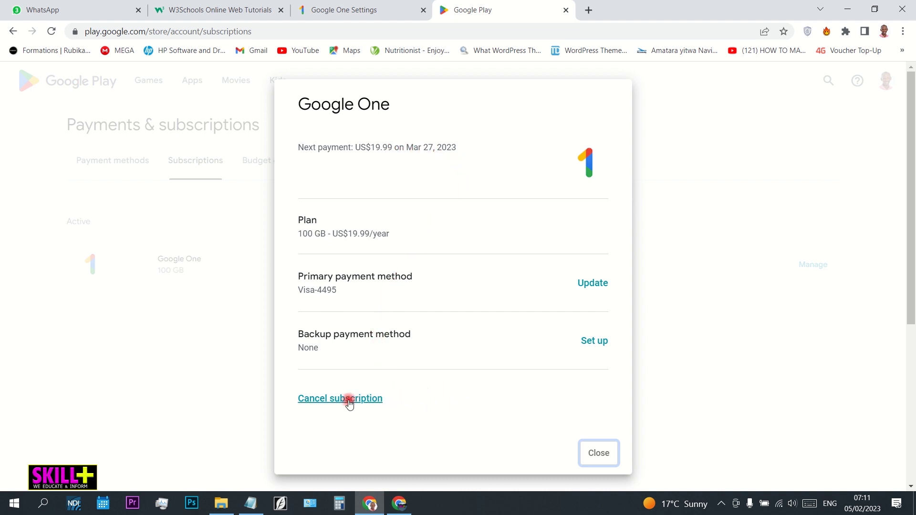
Start the cancellation, choose 'I don't use this service enough', and continue
left_click(320, 402)
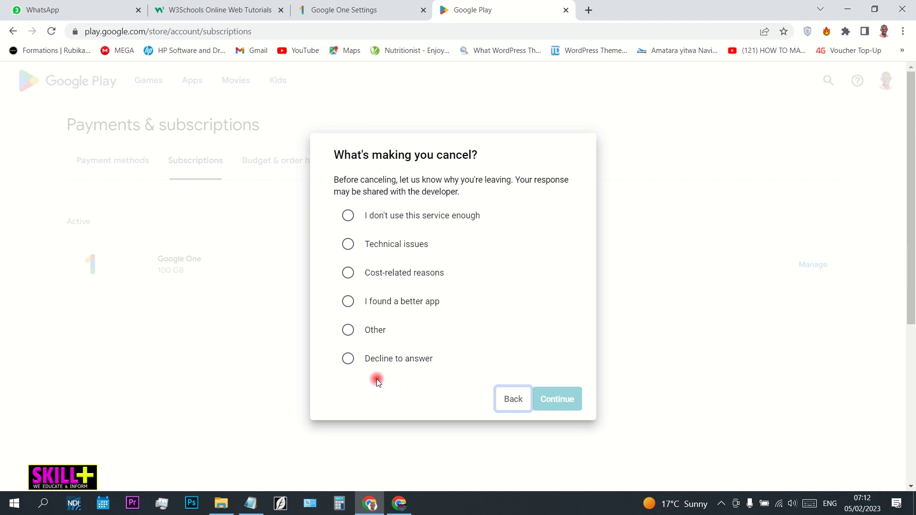
left_click(348, 215)
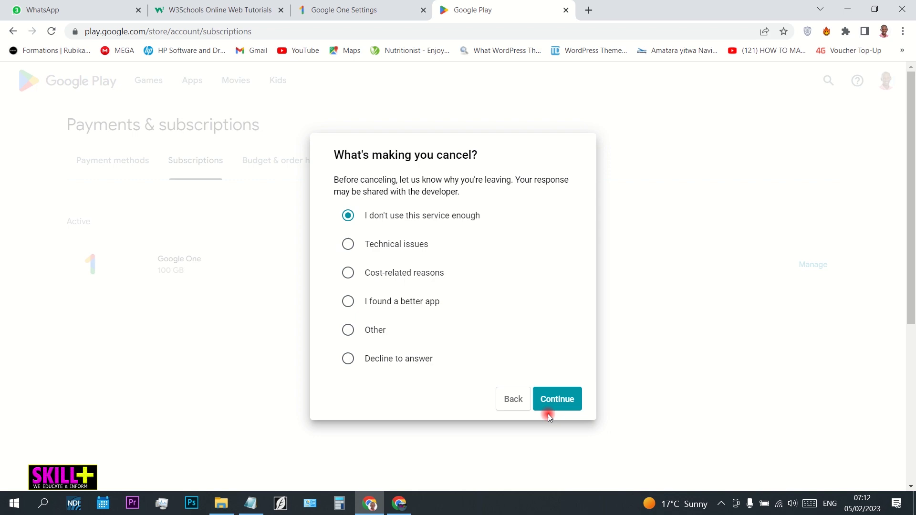
left_click(555, 402)
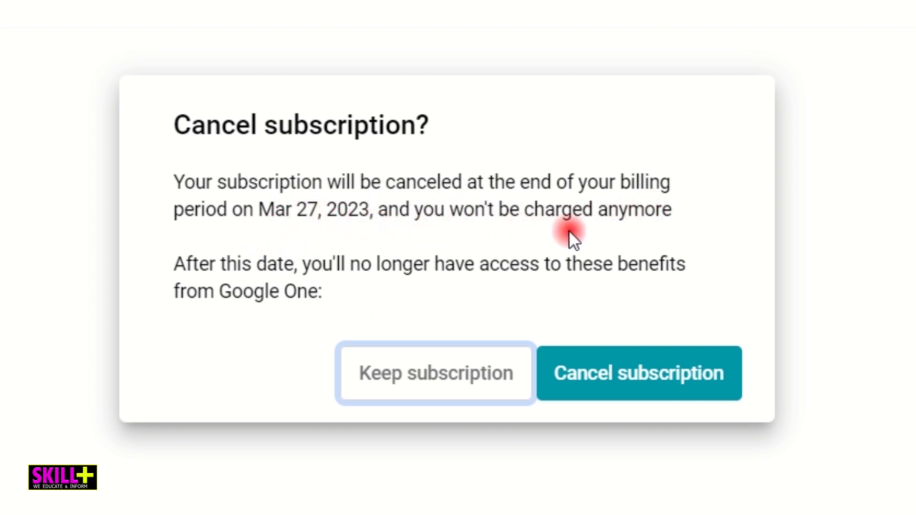
Highlight the notice in the Cancel subscription dialog that no further charges will be made
left_click_drag(677, 210, 510, 211)
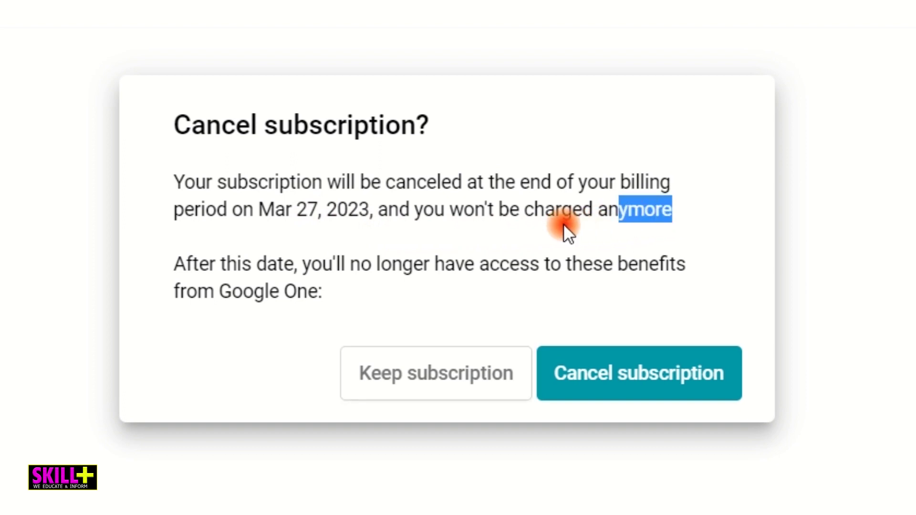
left_click(427, 215)
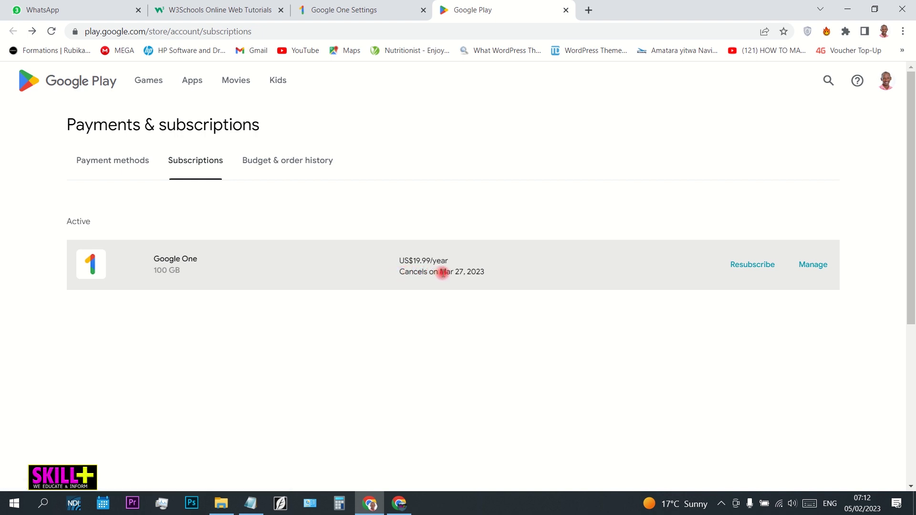
Verify the plan reads 'Cancels on Mar 27, 2023', then switch to the Gmail tab
double_click(477, 272)
left_click_drag(435, 271, 399, 270)
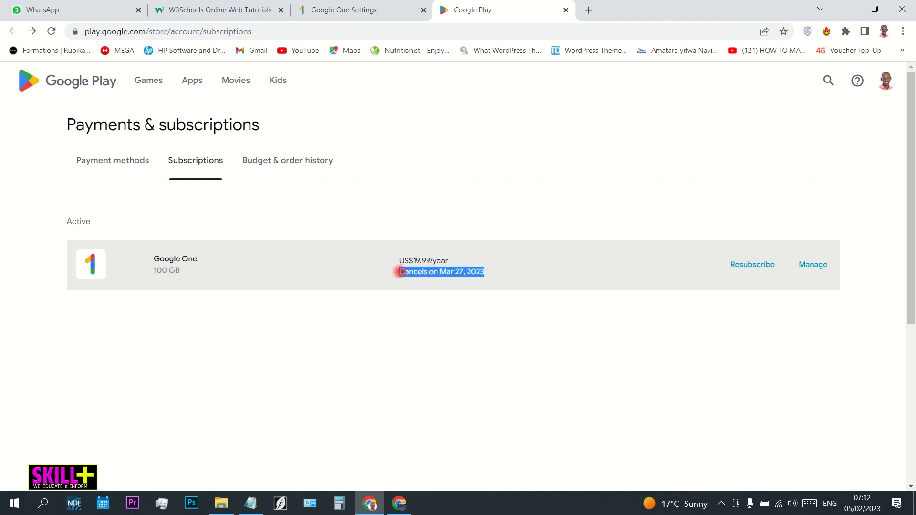
left_click(441, 356)
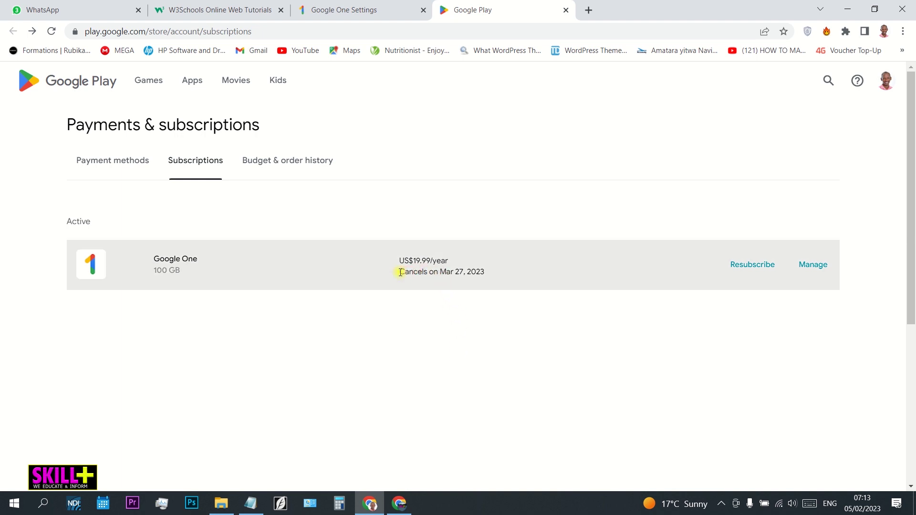
left_click_drag(400, 271, 495, 269)
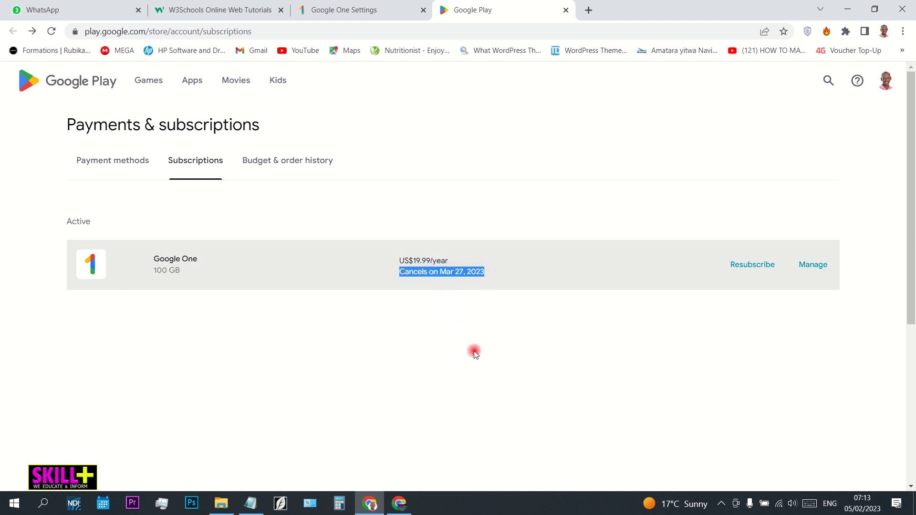
left_click(469, 378)
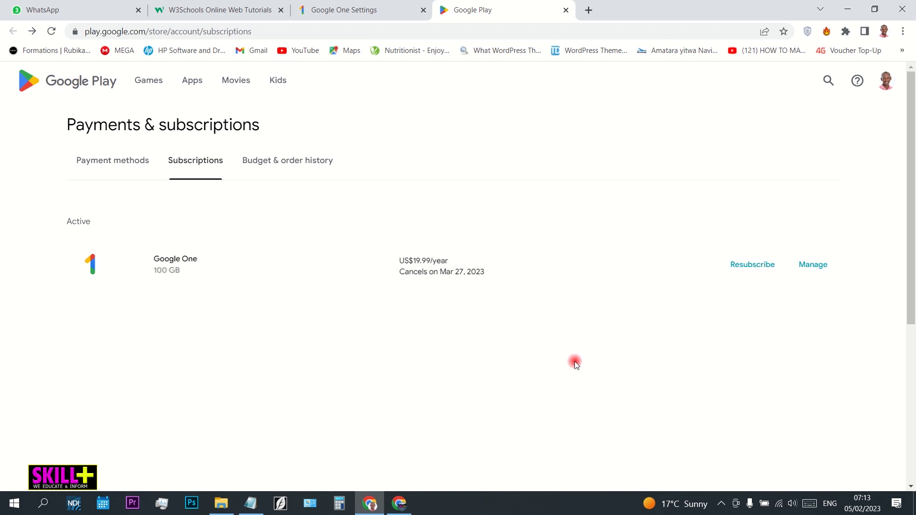
key("ctrl+Tab")
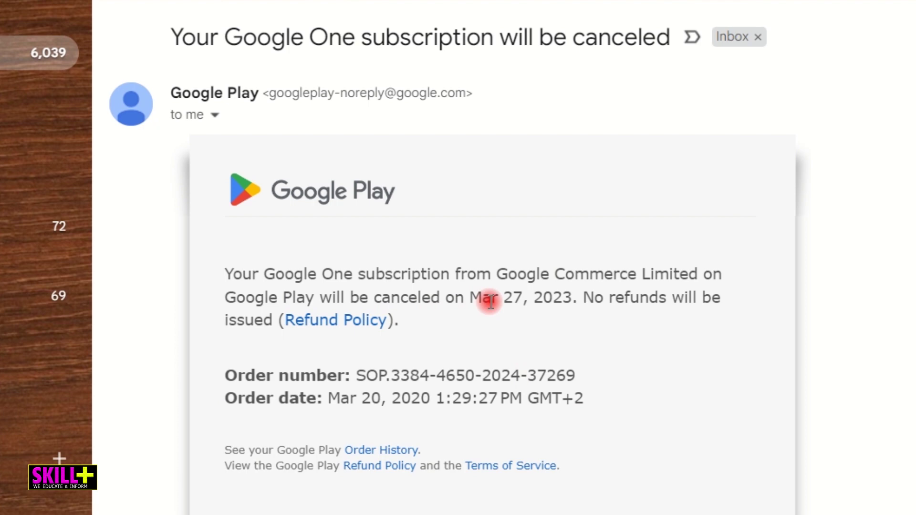
left_click_drag(470, 297, 573, 297)
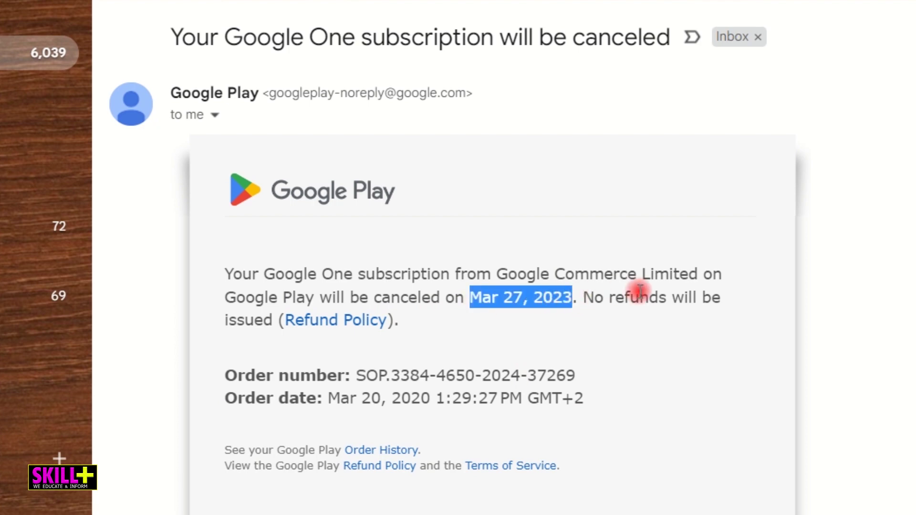